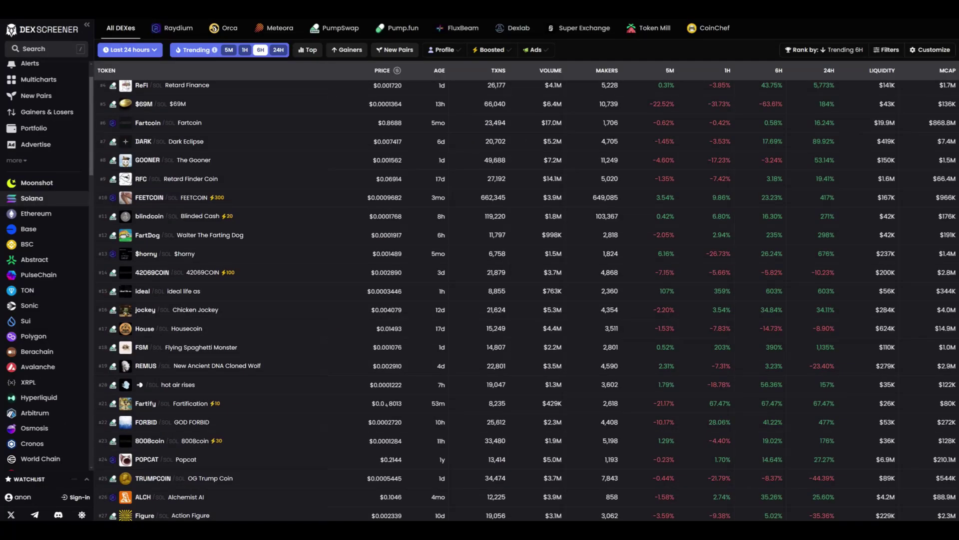
pyautogui.scroll(-3, 528, 300)
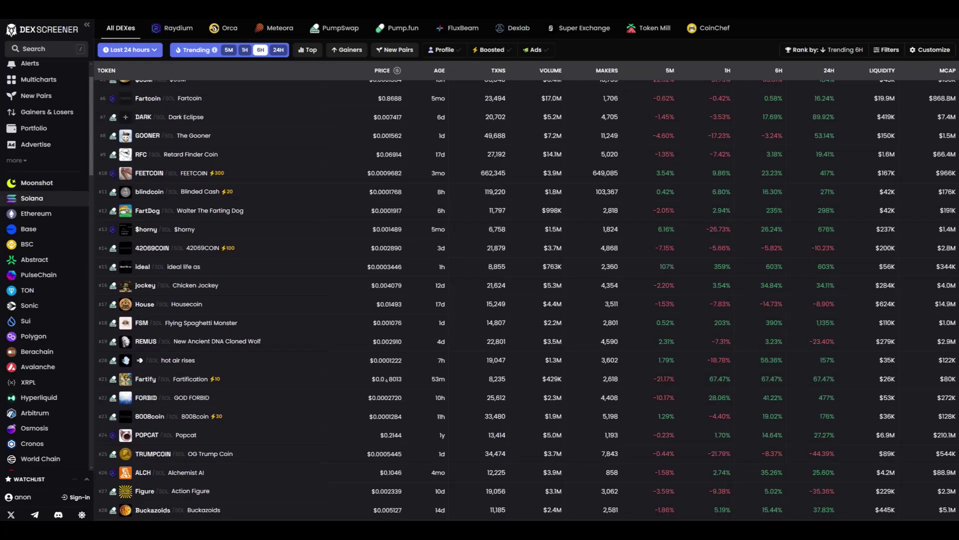
pyautogui.scroll(-3, 527, 300)
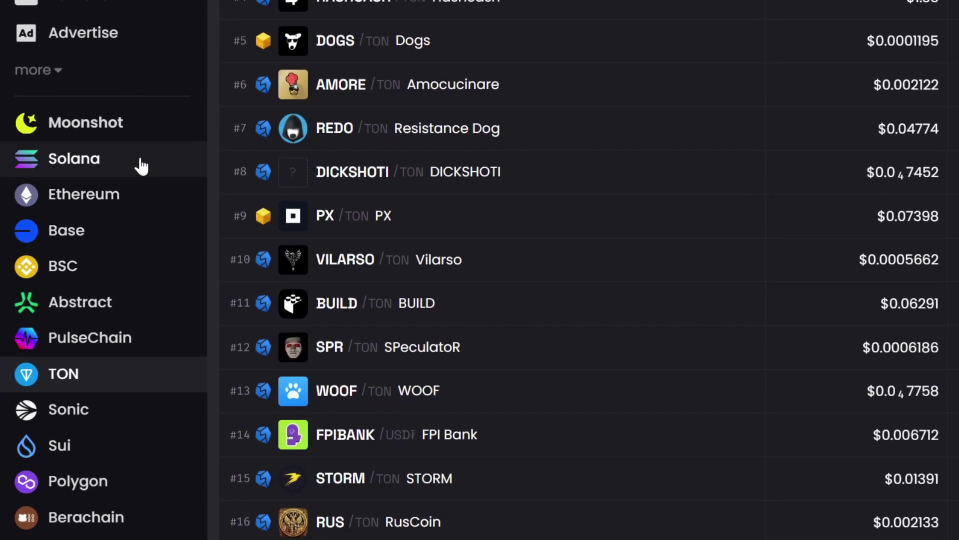
pyautogui.click(141, 165)
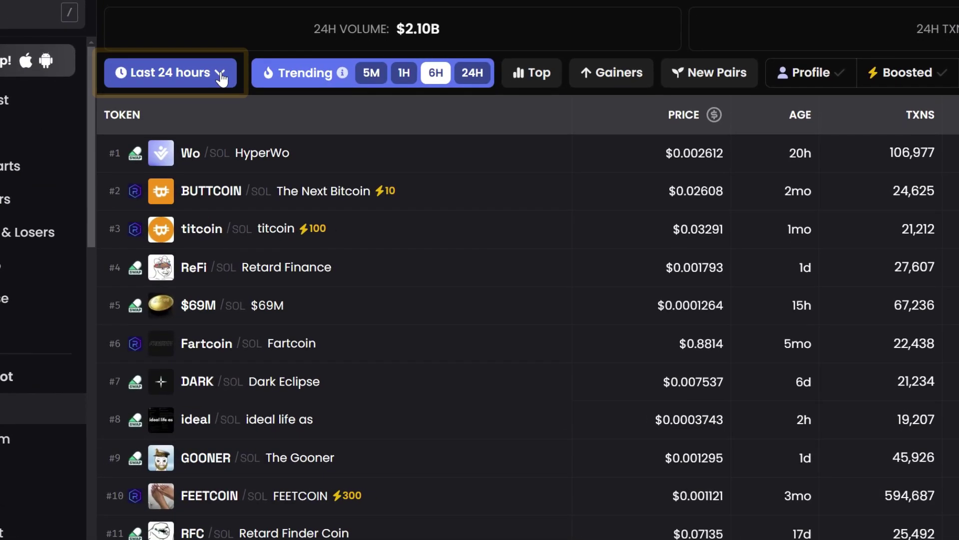
# Filter trending pairs to liquidity ≥ $50,000, 24H volume ≥ $1,000,000 and 24-hour pair age, then check ranking
pyautogui.click(221, 76)
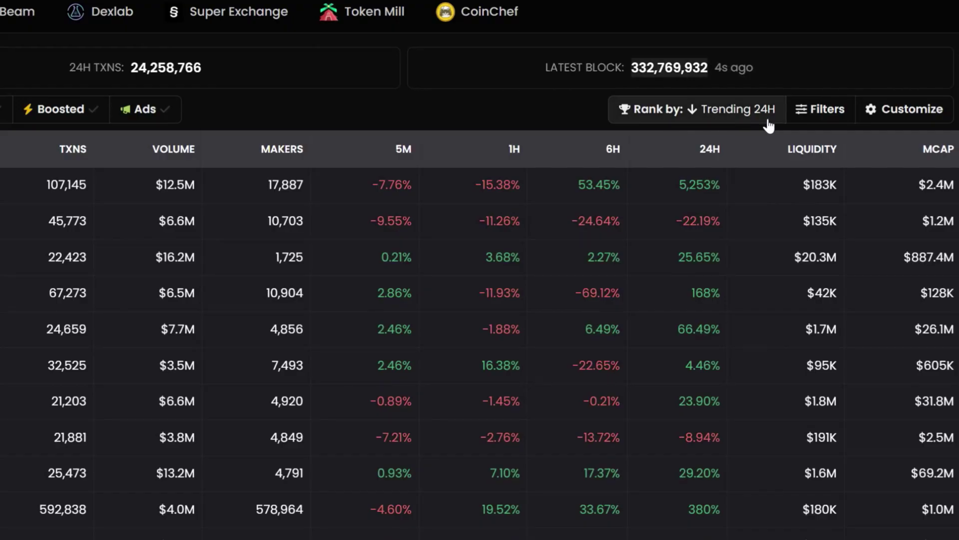
pyautogui.click(820, 109)
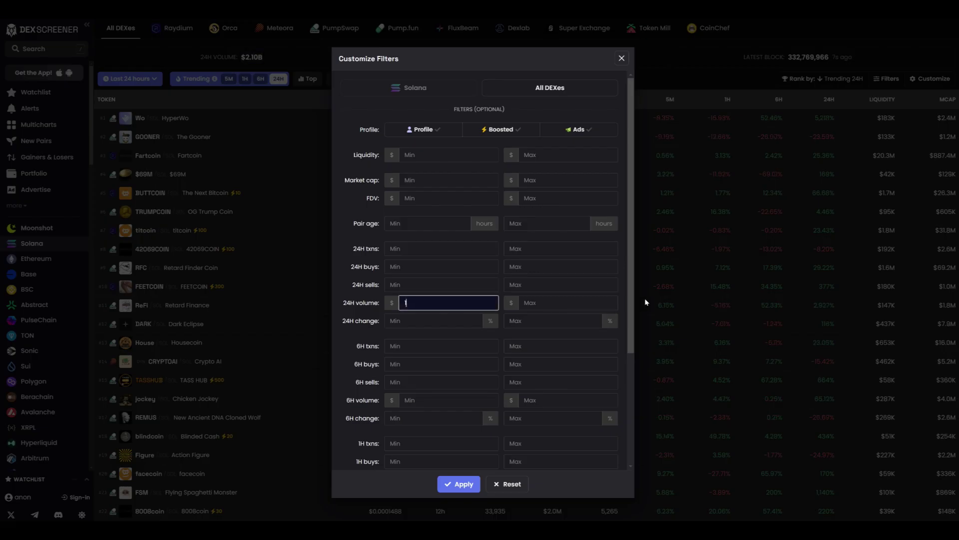
pyautogui.write('000')
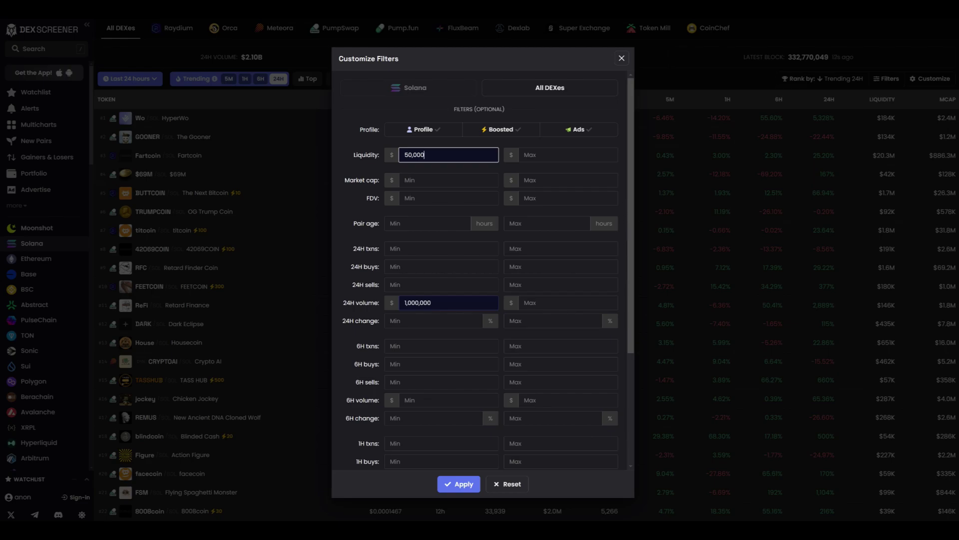
pyautogui.press('Return')
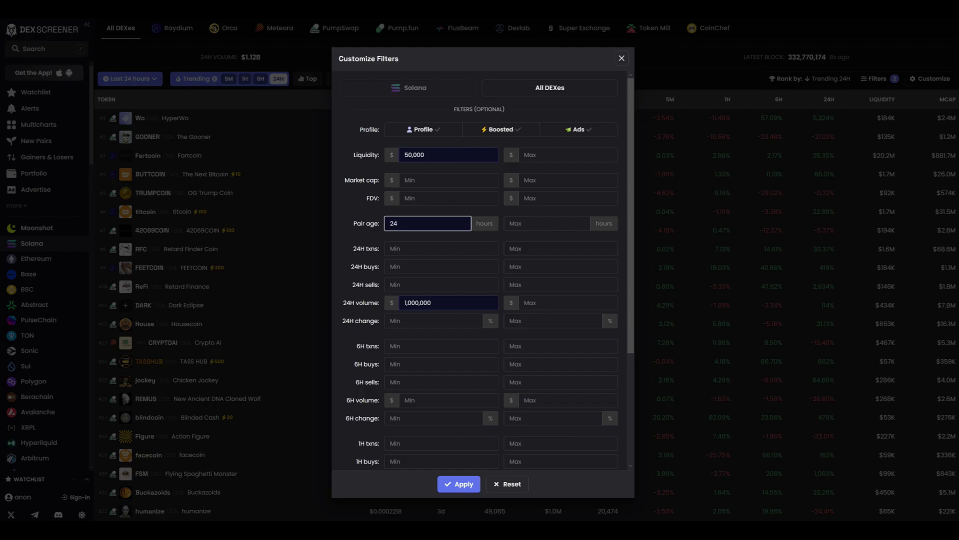
pyautogui.press('Return')
pyautogui.click(831, 79)
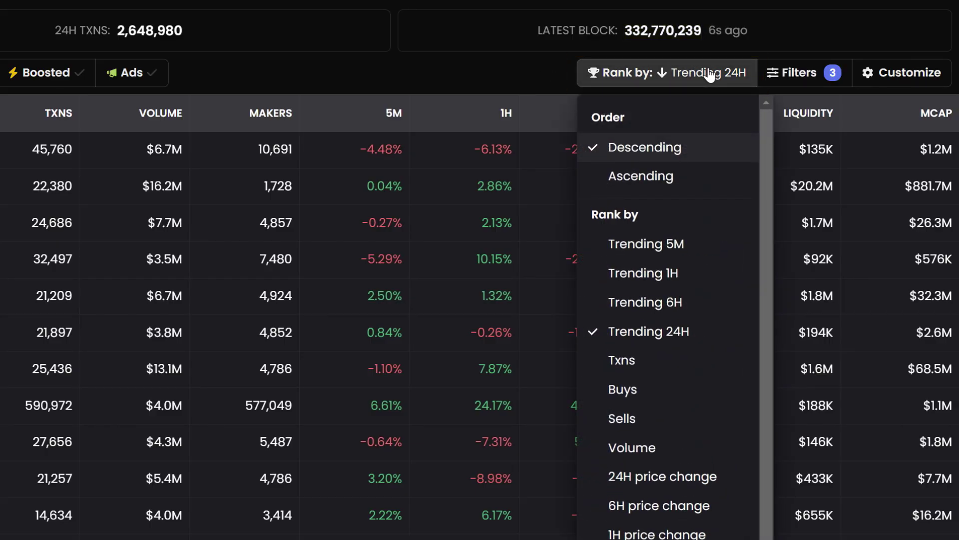
pyautogui.click(691, 164)
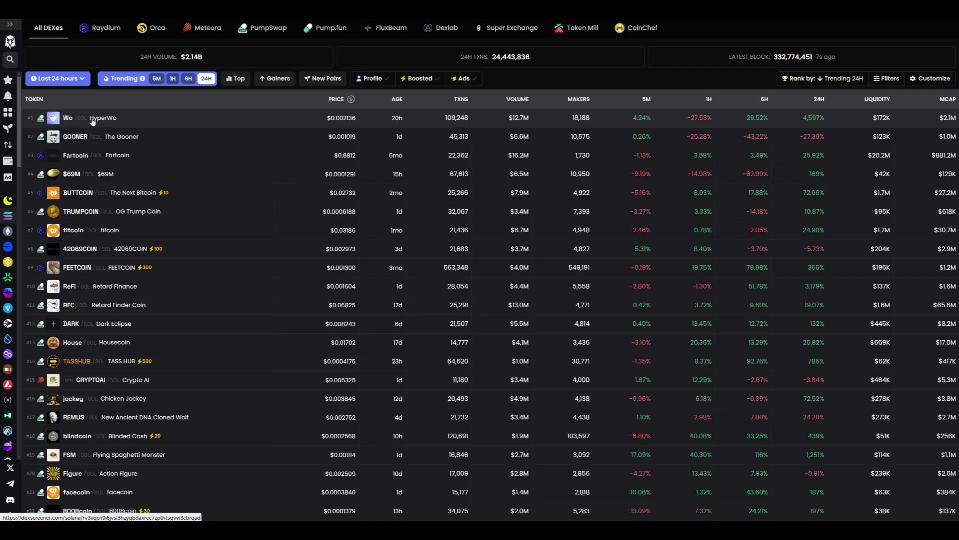
# Open the HyperWo Wo/SOL chart and switch it to 5-minute candles
pyautogui.click(92, 121)
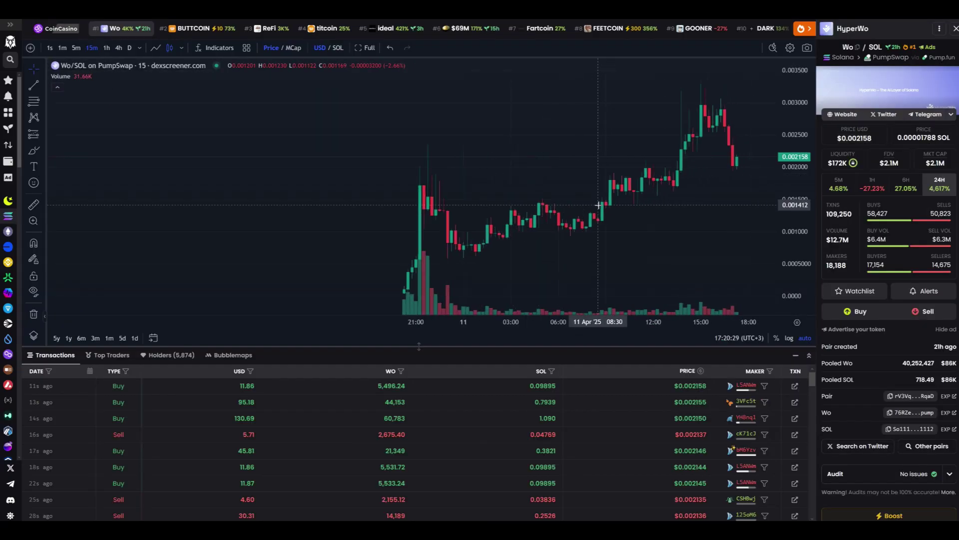
pyautogui.scroll(6, 598, 205)
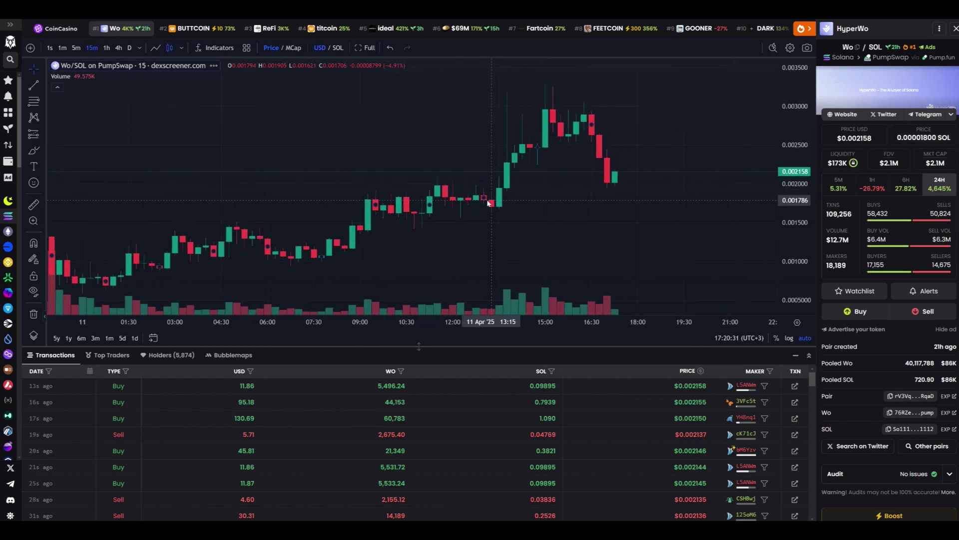
pyautogui.moveTo(488, 202); pyautogui.dragTo(458, 202)
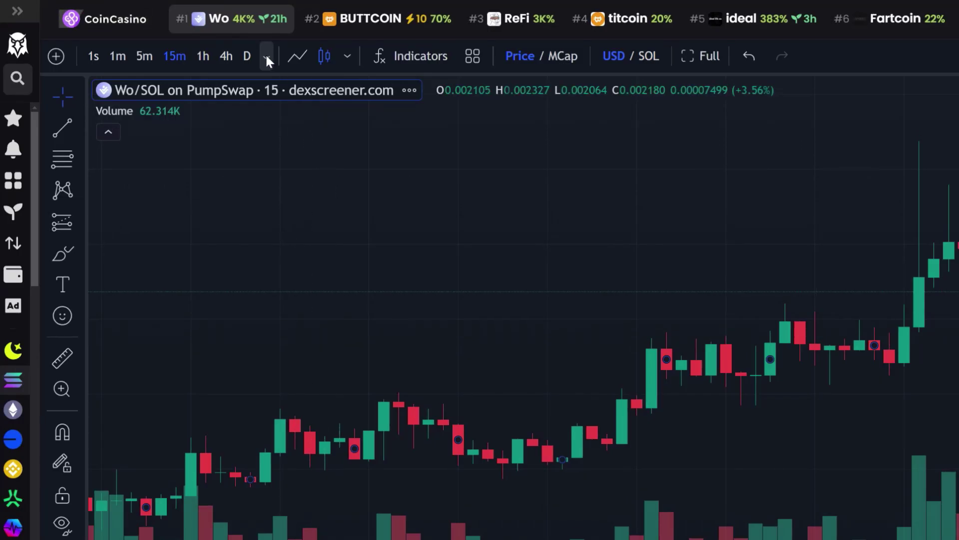
pyautogui.click(266, 56)
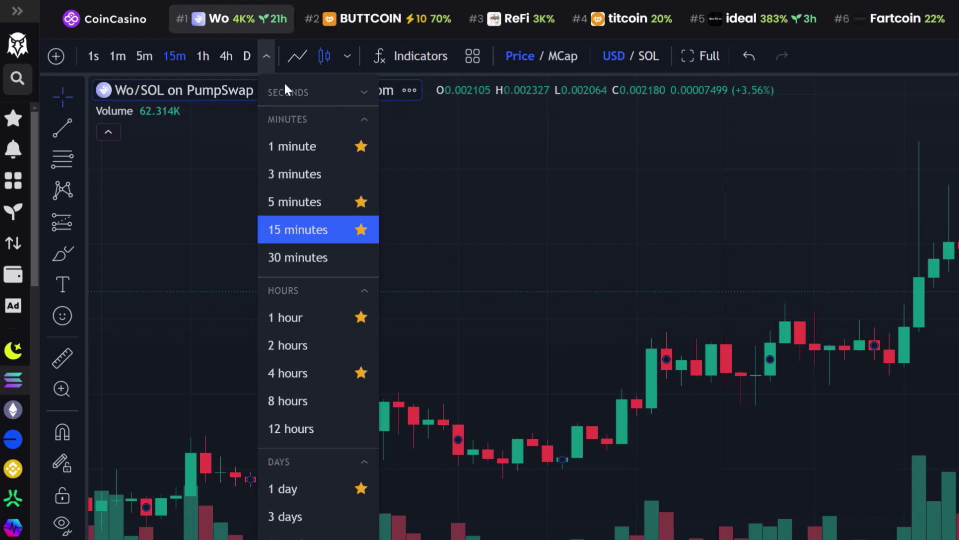
pyautogui.click(335, 202)
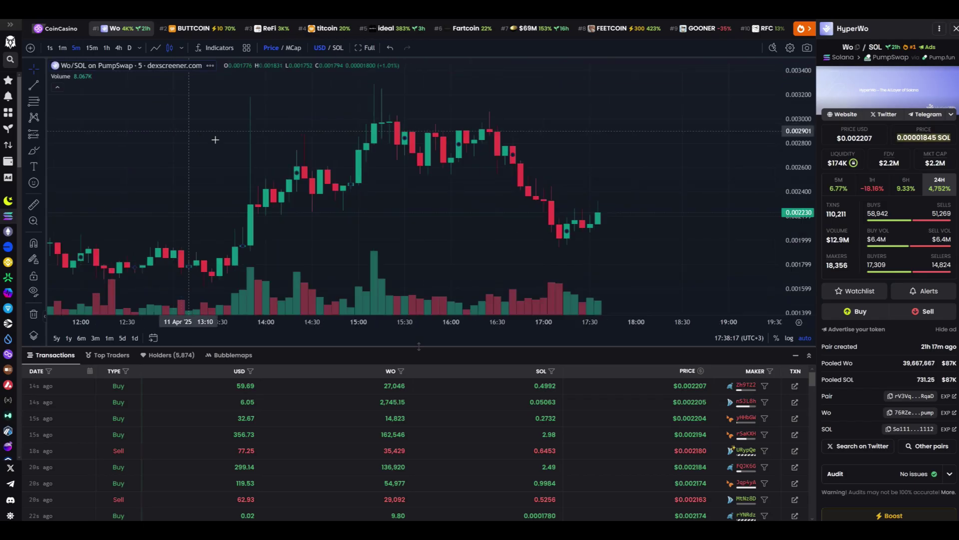
pyautogui.scroll(-2, 492, 225)
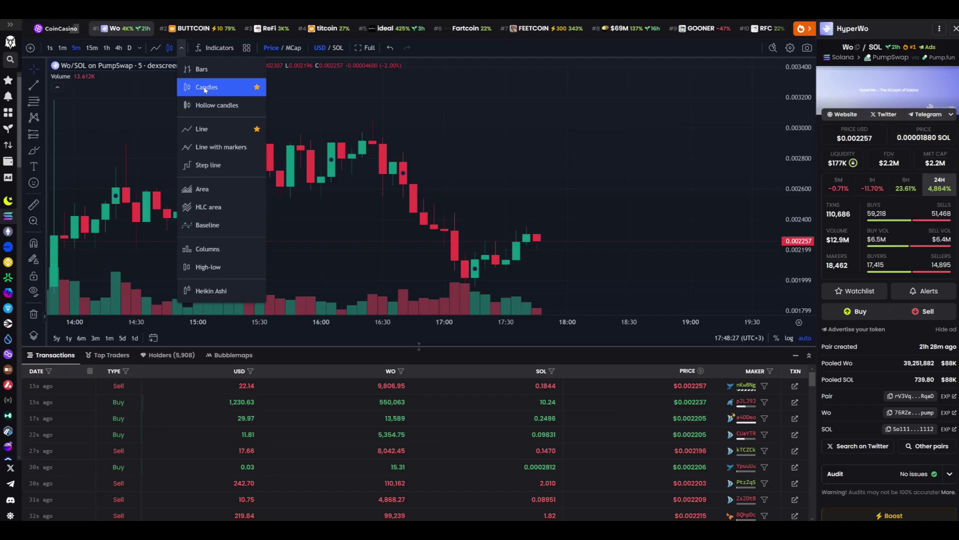
# Keep candlesticks and display the chart as market cap, zooming the time axis in
pyautogui.click(204, 89)
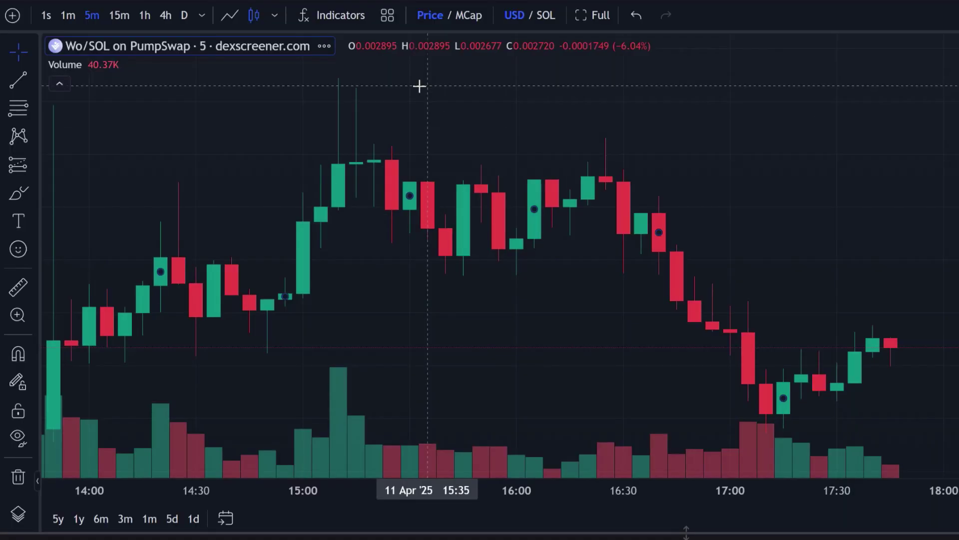
pyautogui.click(474, 22)
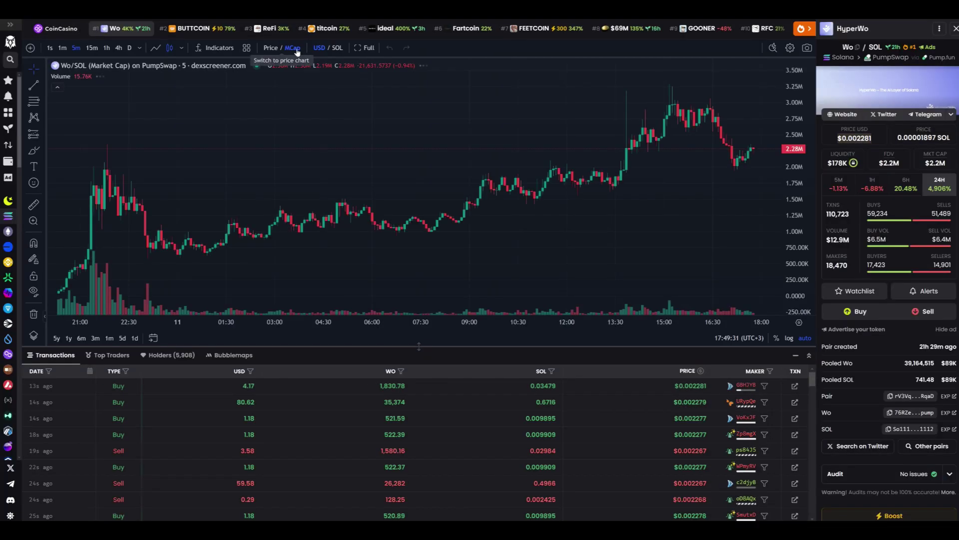
pyautogui.scroll(5, 665, 170)
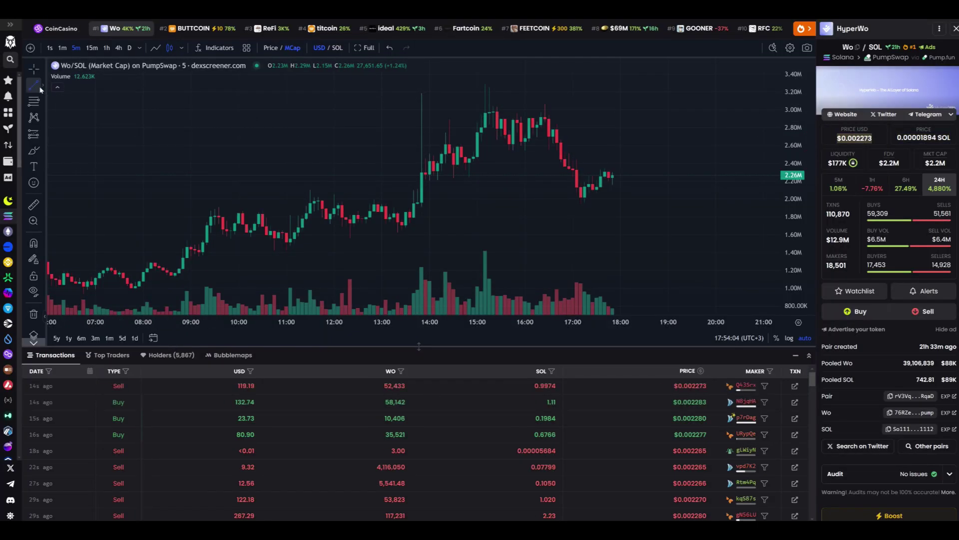
# Draw a trend line up from a recent low and a Fib retracement from 1.64M to 3.28M
pyautogui.moveTo(402, 230); pyautogui.dragTo(678, 179)
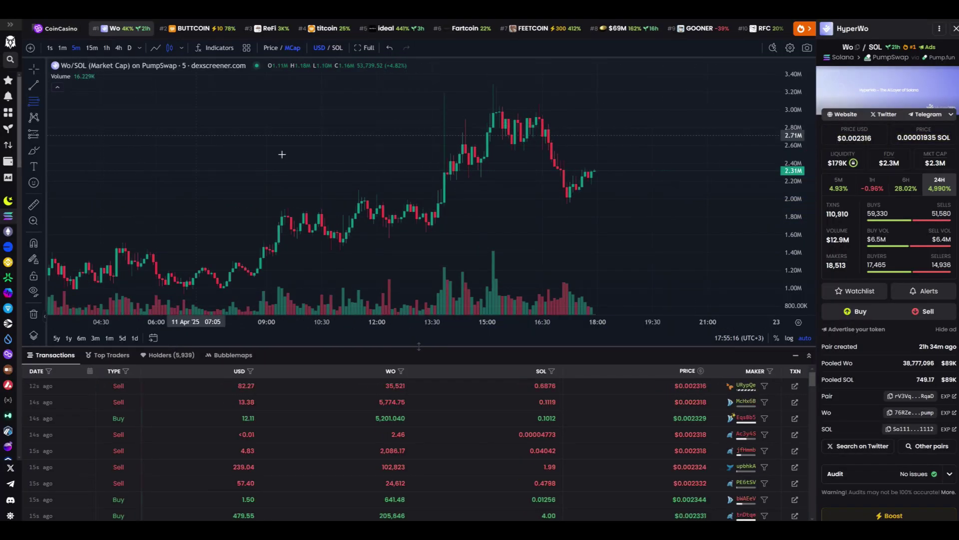
pyautogui.moveTo(425, 231)
pyautogui.mouseDown()
pyautogui.moveTo(588, 90)
pyautogui.moveTo(711, 85)
pyautogui.mouseUp()
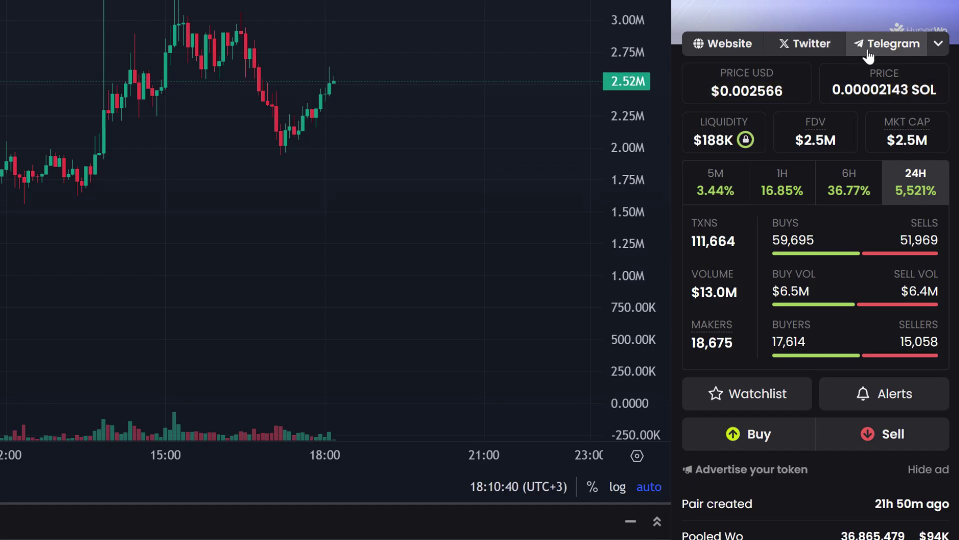
# Visit the HyperWo website and view its Tools and Team sections
pyautogui.click(740, 53)
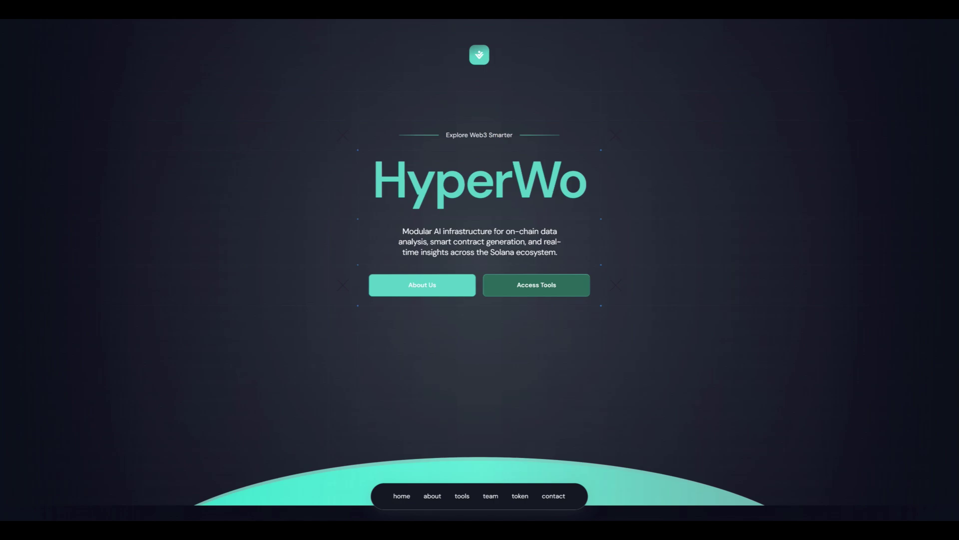
pyautogui.click(463, 495)
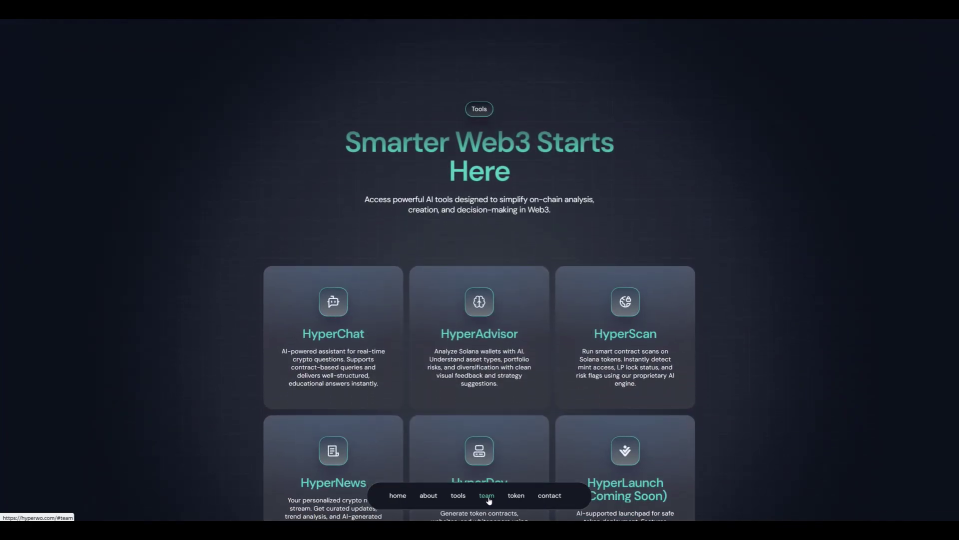
pyautogui.click(488, 497)
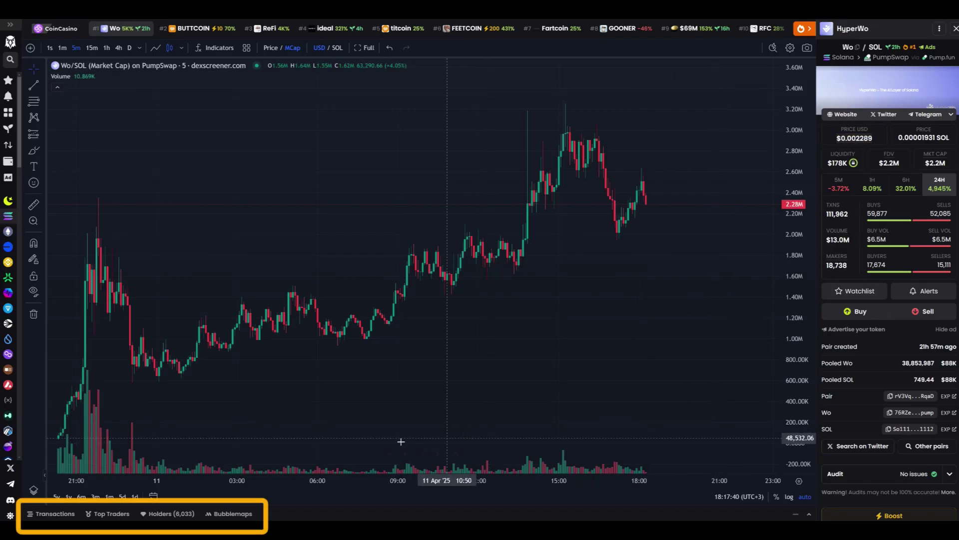
# Expand the Transactions list under the Wo chart, then switch to the Holders list
pyautogui.click(69, 515)
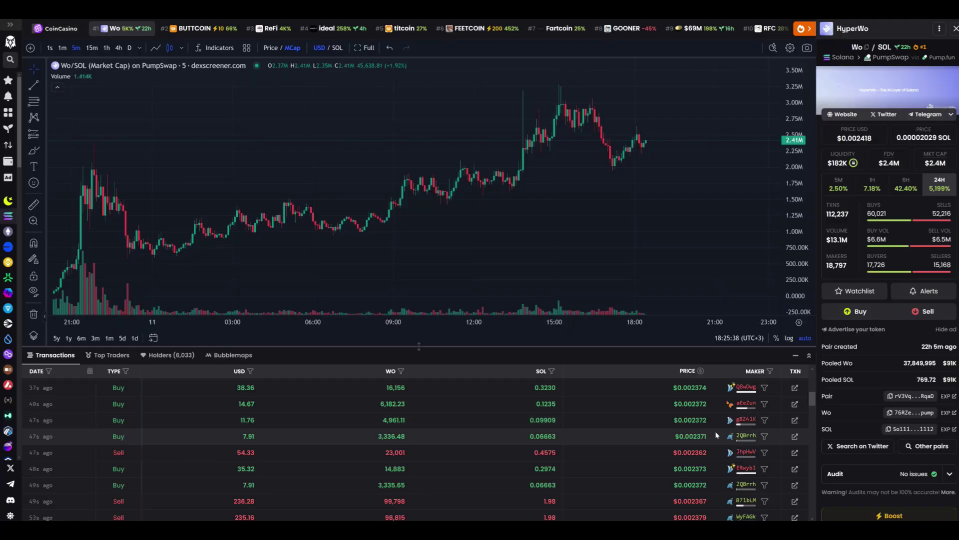
pyautogui.moveTo(741, 440)
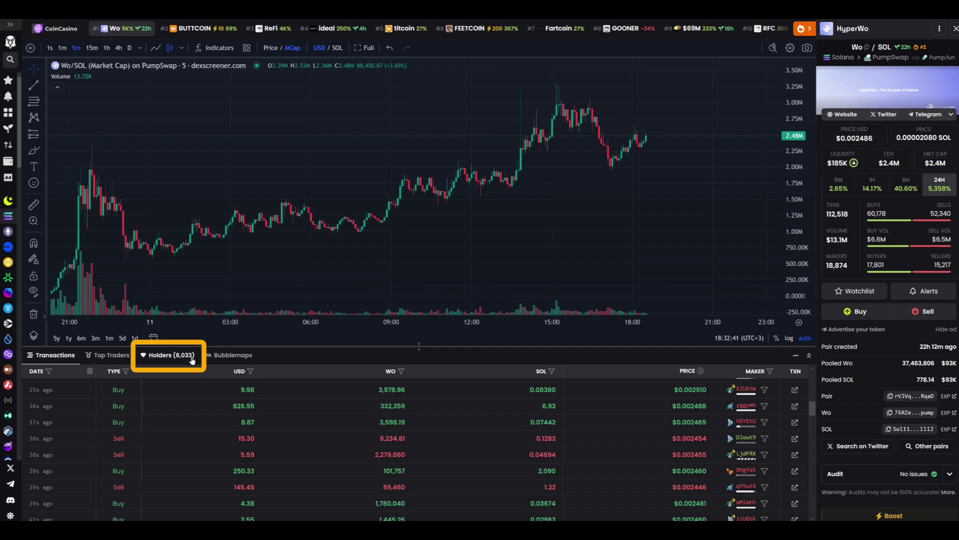
pyautogui.click(192, 357)
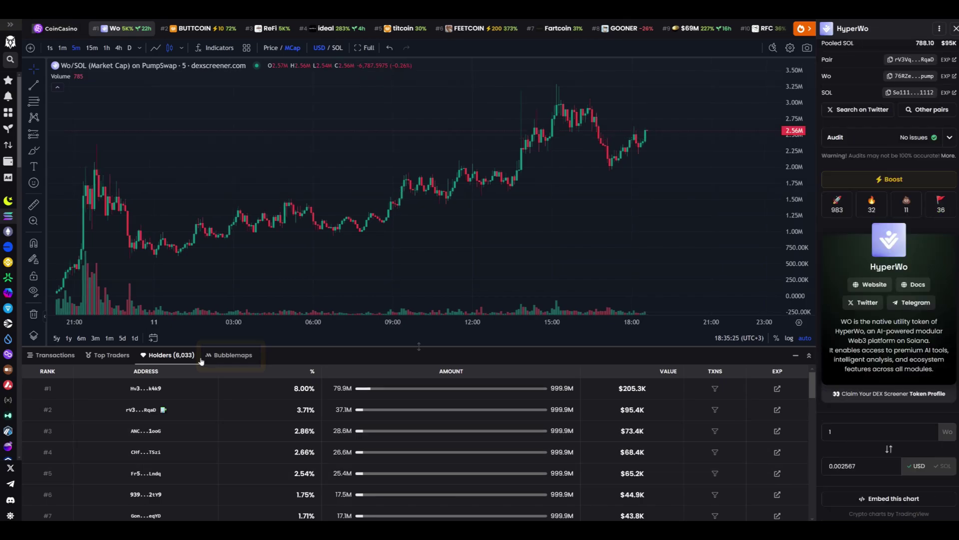
# Inspect two wallets in Wo's Bubblemaps view, then open the pair address in the explorer
pyautogui.click(233, 356)
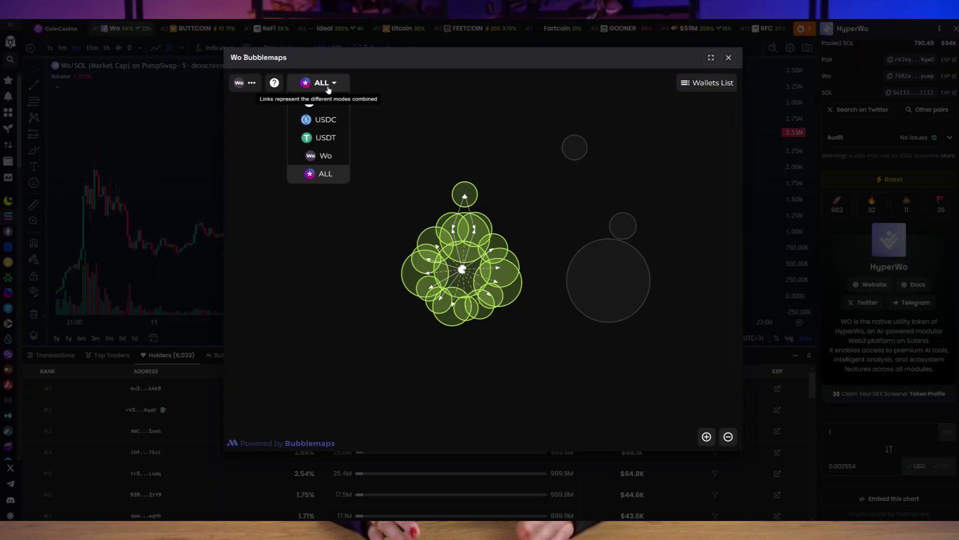
pyautogui.click(491, 248)
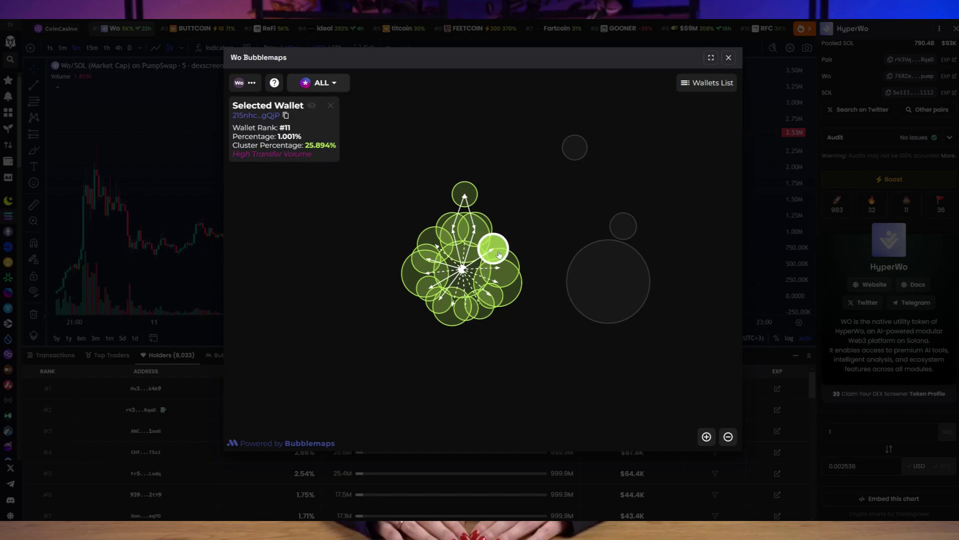
pyautogui.click(504, 274)
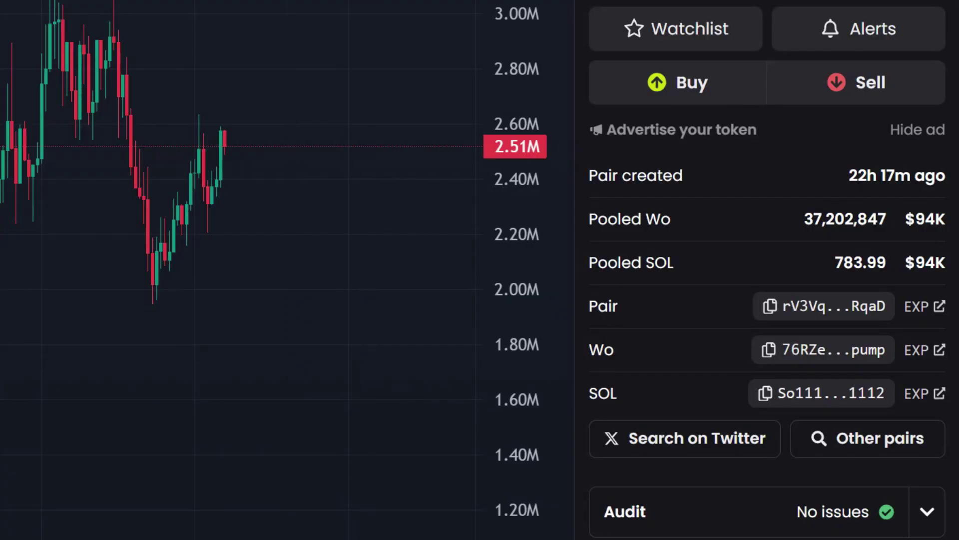
pyautogui.moveTo(849, 176); pyautogui.dragTo(944, 179)
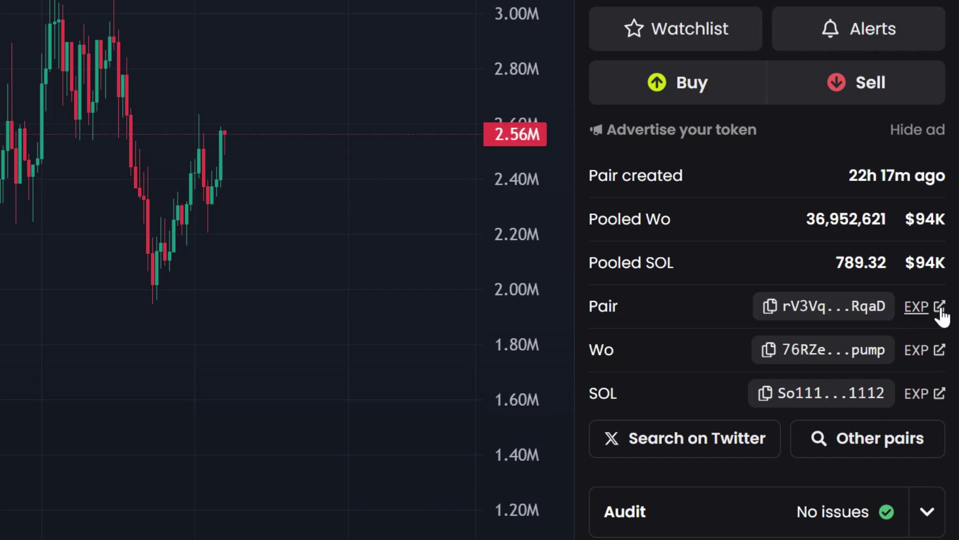
pyautogui.click(939, 306)
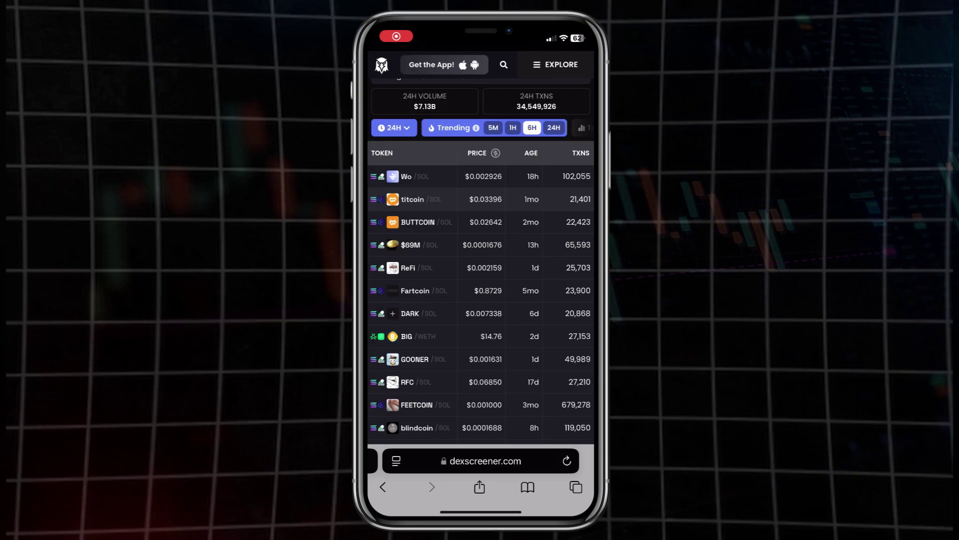
# Scroll the mobile trending list down past FEETCOIN, blindcoin and FartDog to 8008coin
pyautogui.scroll(-5, 481, 300)
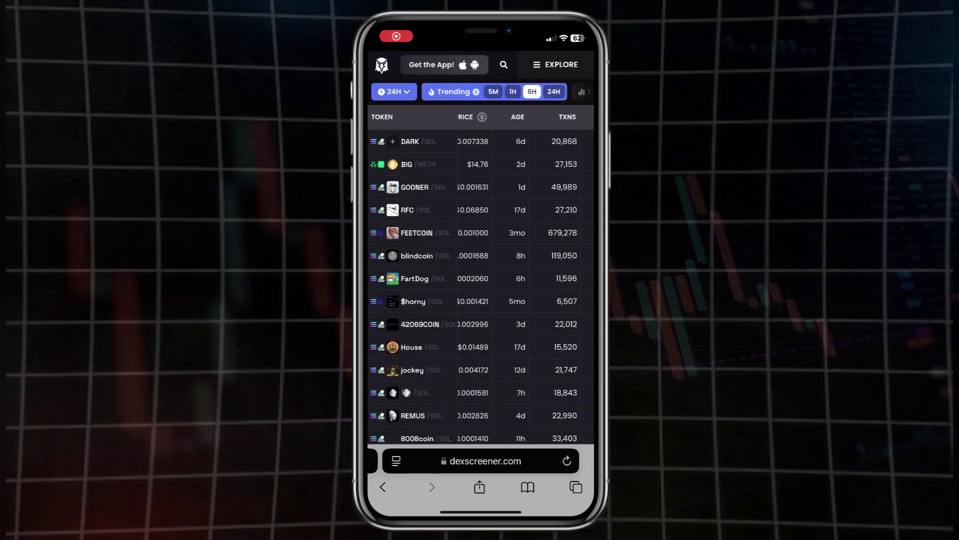